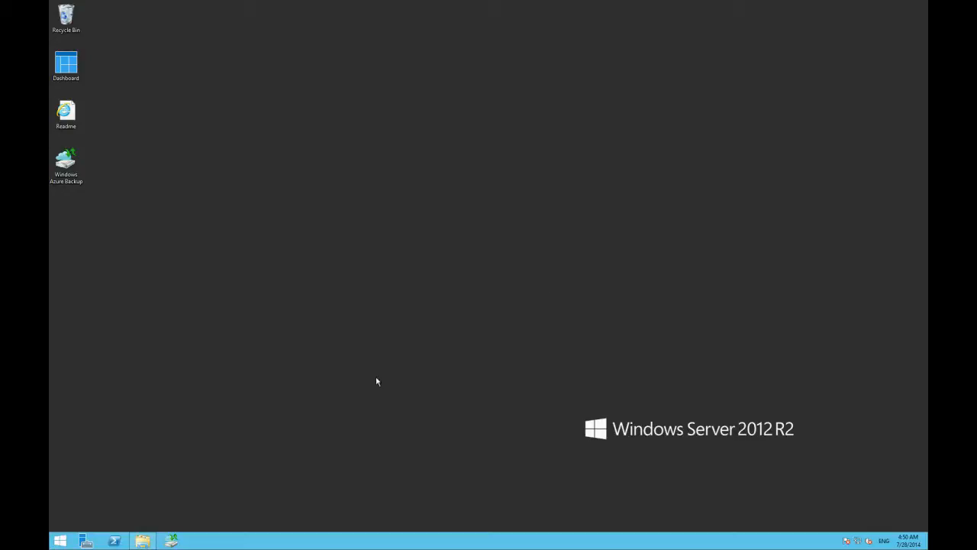
# - Look through the ServerFolders folder on drive D: and view the contents of its CRM Database folder
pyautogui.click(143, 540)
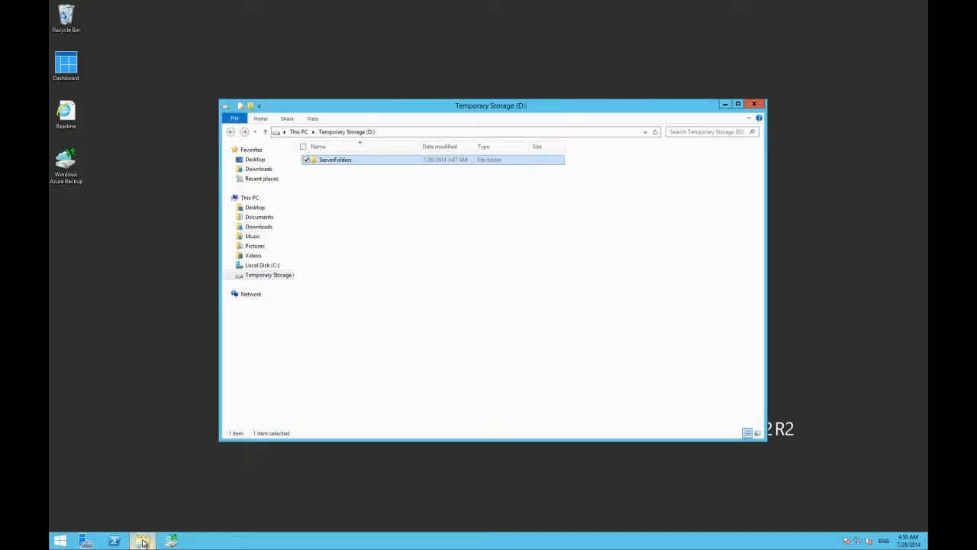
pyautogui.doubleClick(376, 161)
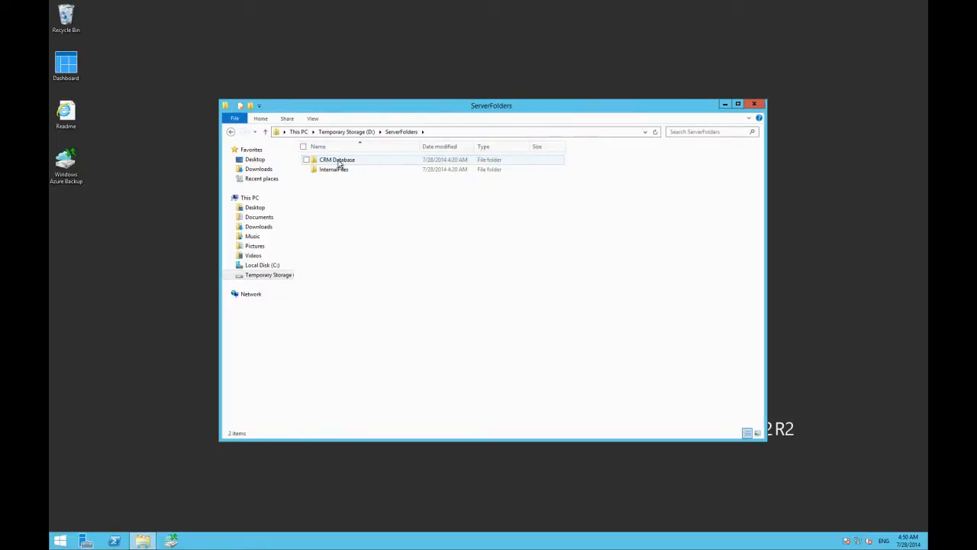
pyautogui.doubleClick(340, 162)
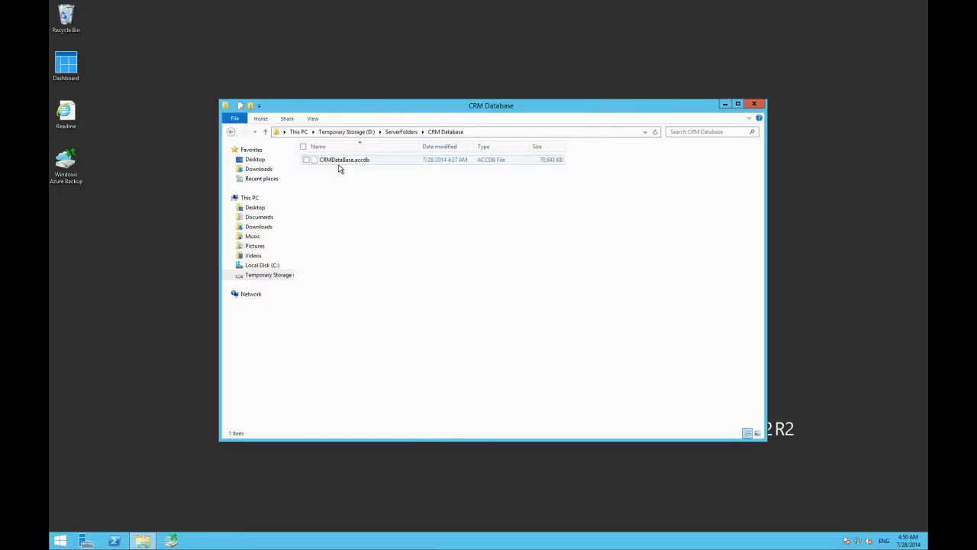
pyautogui.click(725, 104)
# - Switch to Windows Azure Backup and start a backup schedule with D:\ServerFolders\CRM Database as the item to back up
pyautogui.click(174, 539)
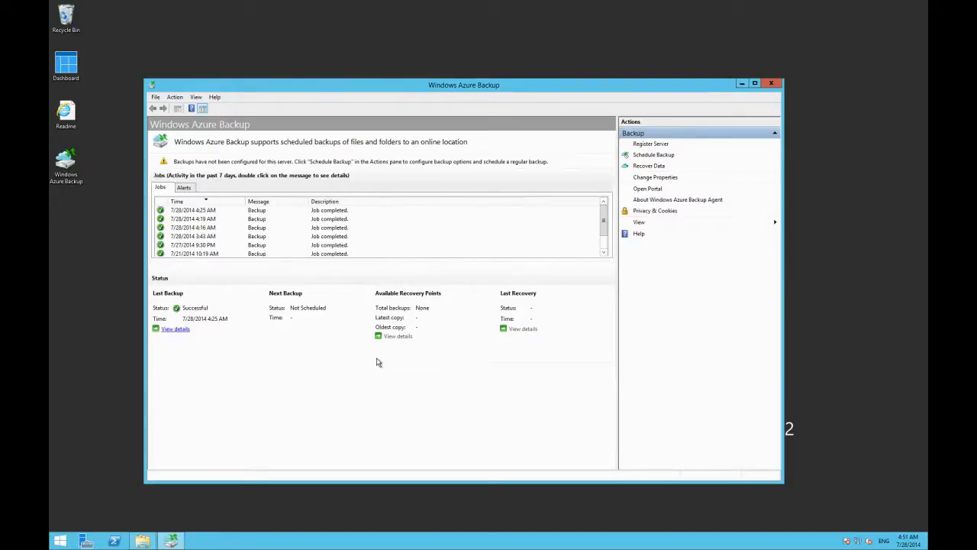
pyautogui.click(672, 157)
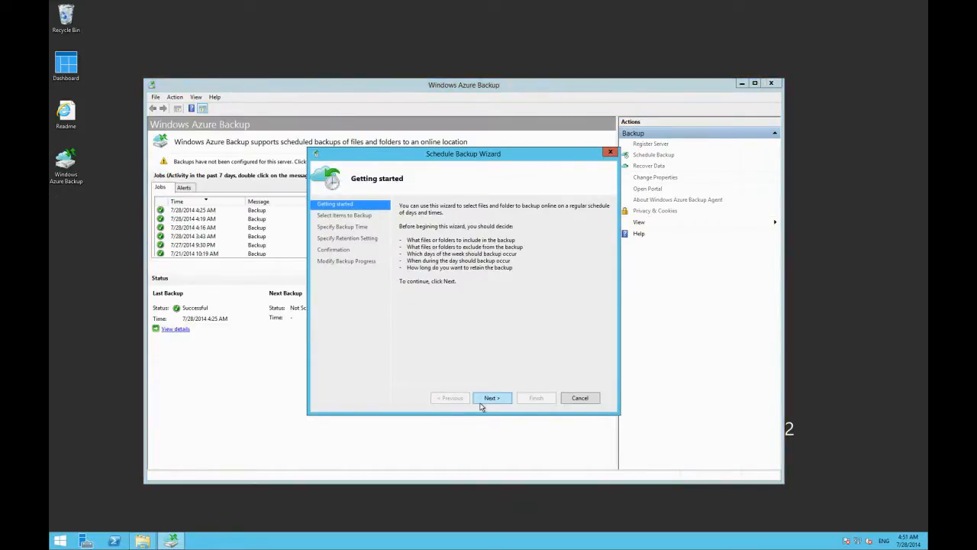
pyautogui.click(490, 398)
pyautogui.click(522, 321)
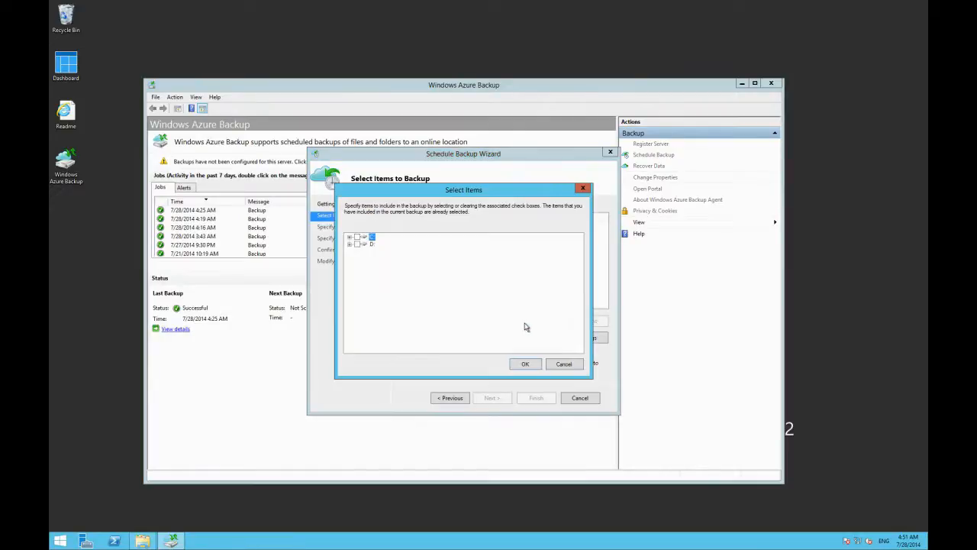
pyautogui.click(350, 243)
pyautogui.click(358, 258)
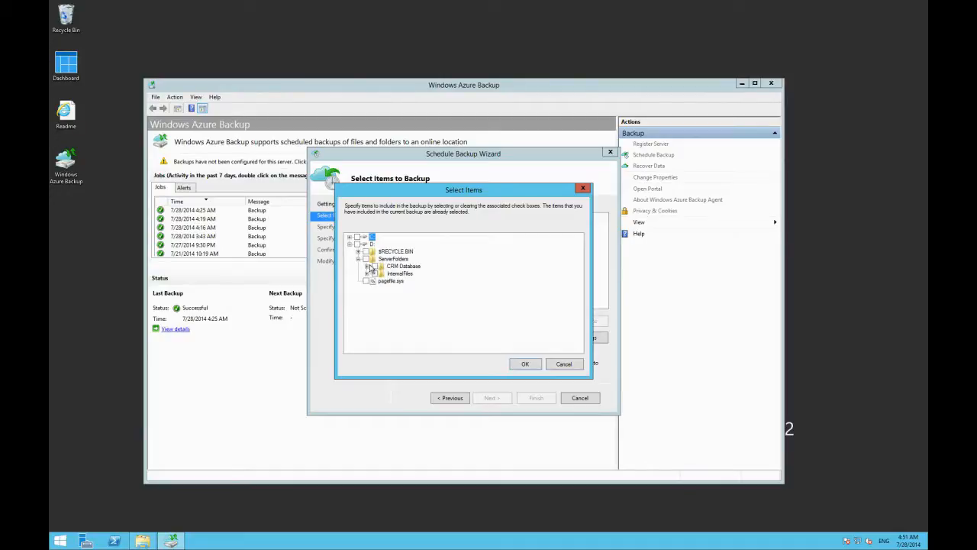
pyautogui.click(524, 364)
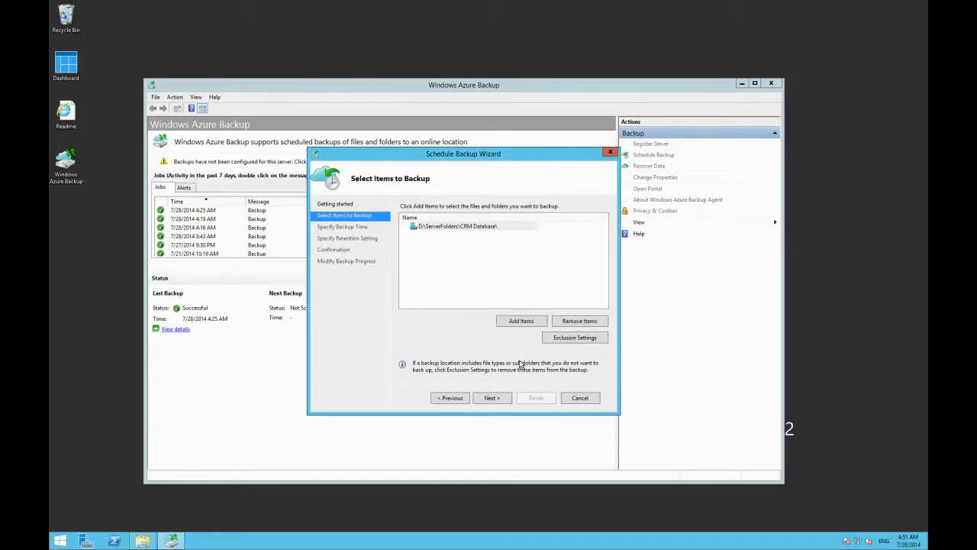
pyautogui.click(501, 398)
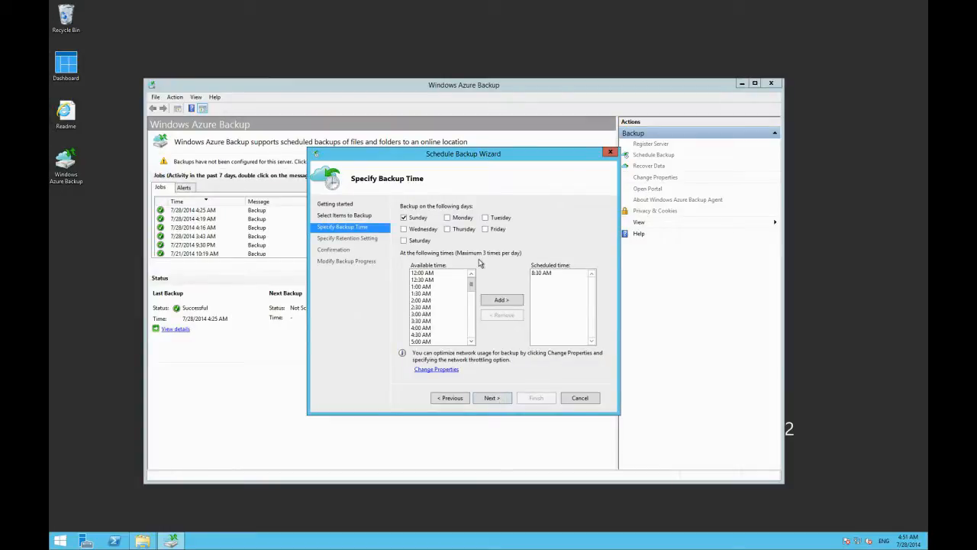
# - Add Tuesday and Thursday to the backup days and 10:00 AM to the scheduled backup times
pyautogui.click(485, 218)
pyautogui.click(447, 230)
pyautogui.moveTo(471, 284); pyautogui.dragTo(471, 303)
pyautogui.click(451, 314)
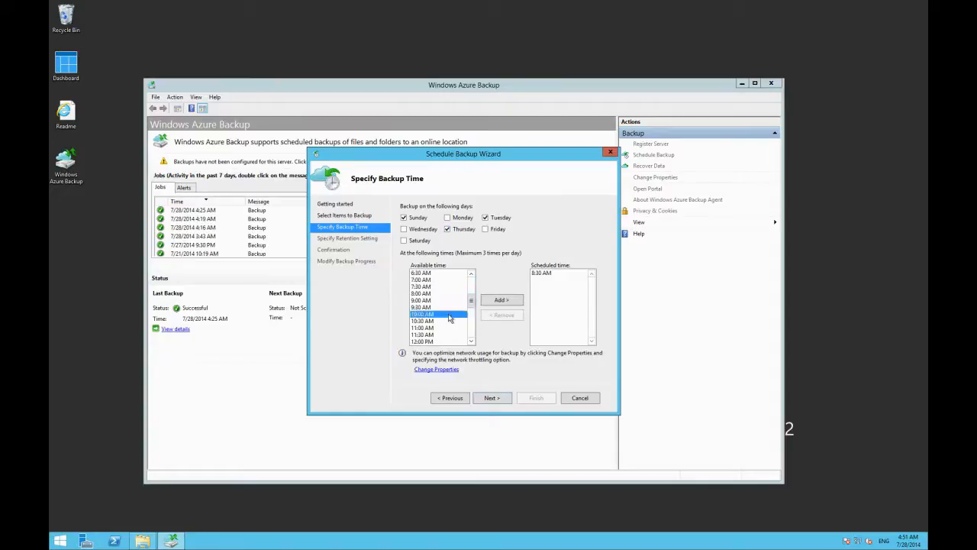
pyautogui.click(501, 300)
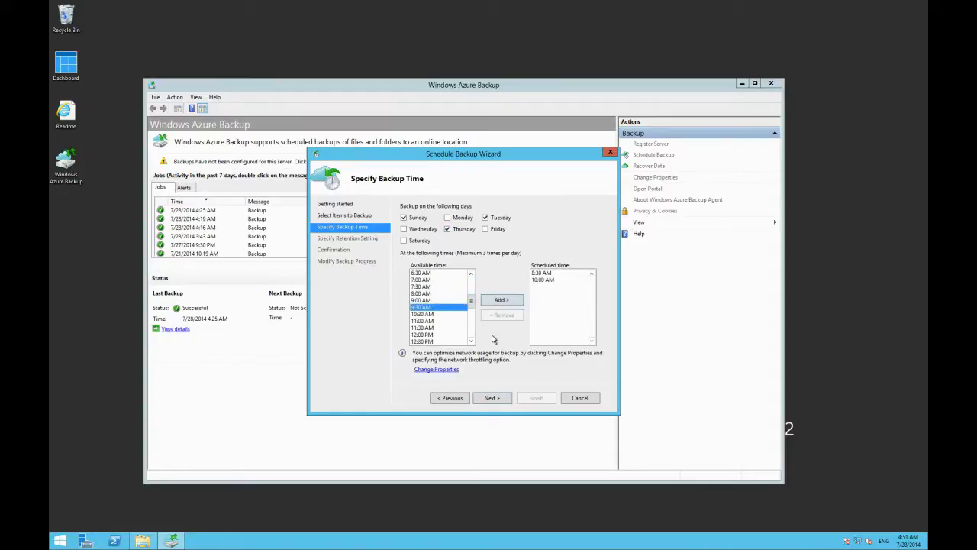
pyautogui.click(492, 398)
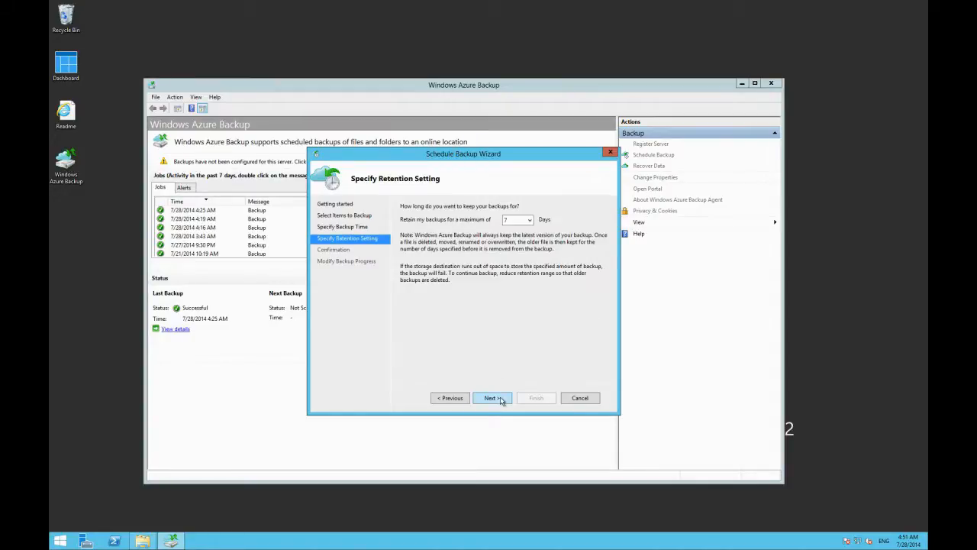
# - Keep the backup retention at 7 days and finish creating the backup schedule
pyautogui.click(530, 220)
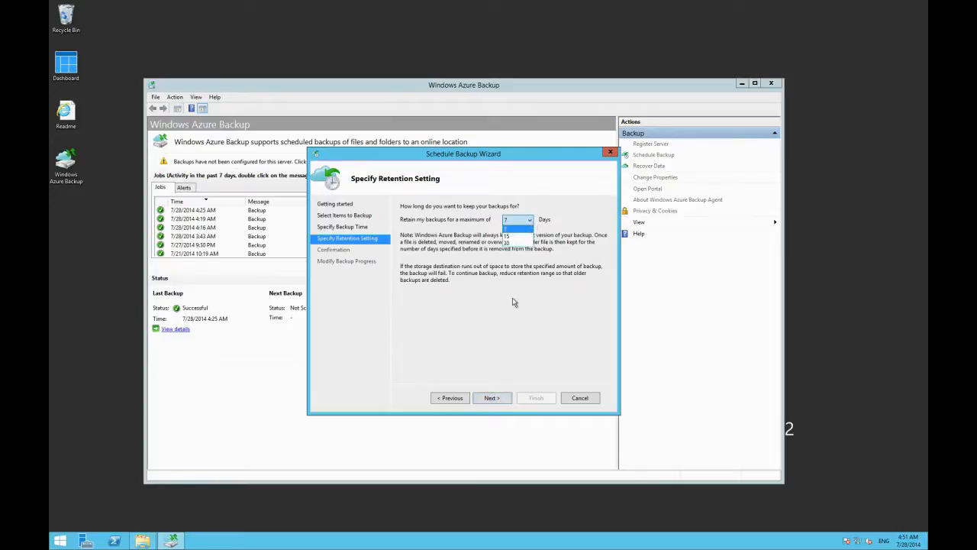
pyautogui.click(492, 398)
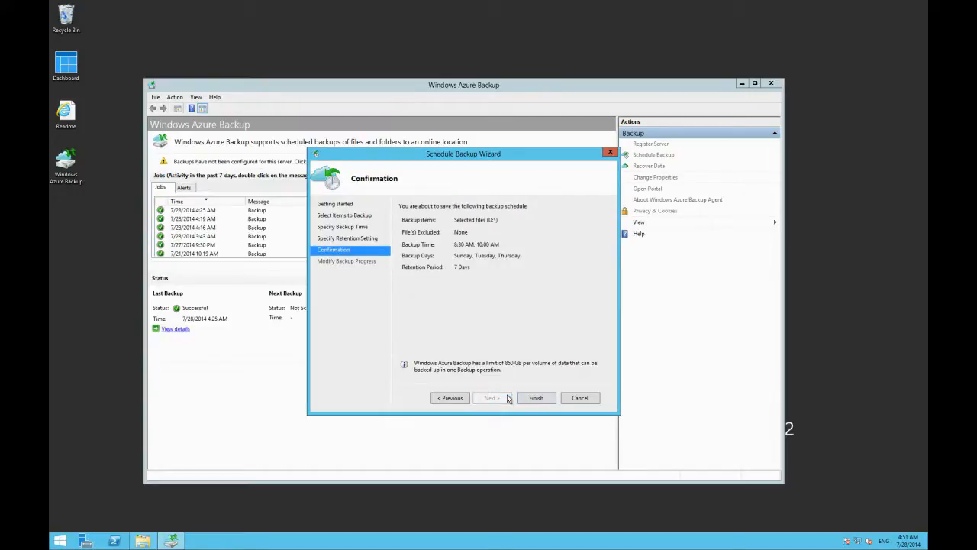
pyautogui.click(528, 398)
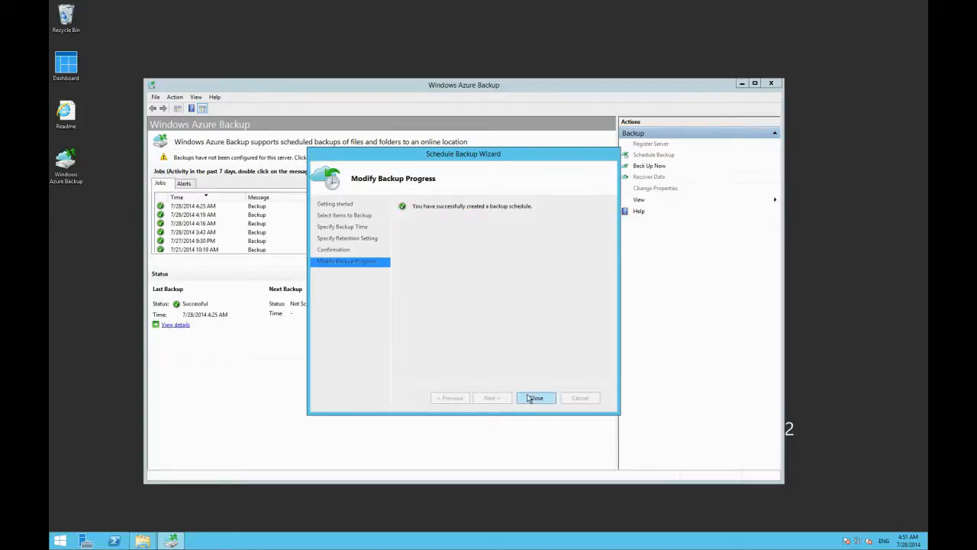
pyautogui.click(535, 398)
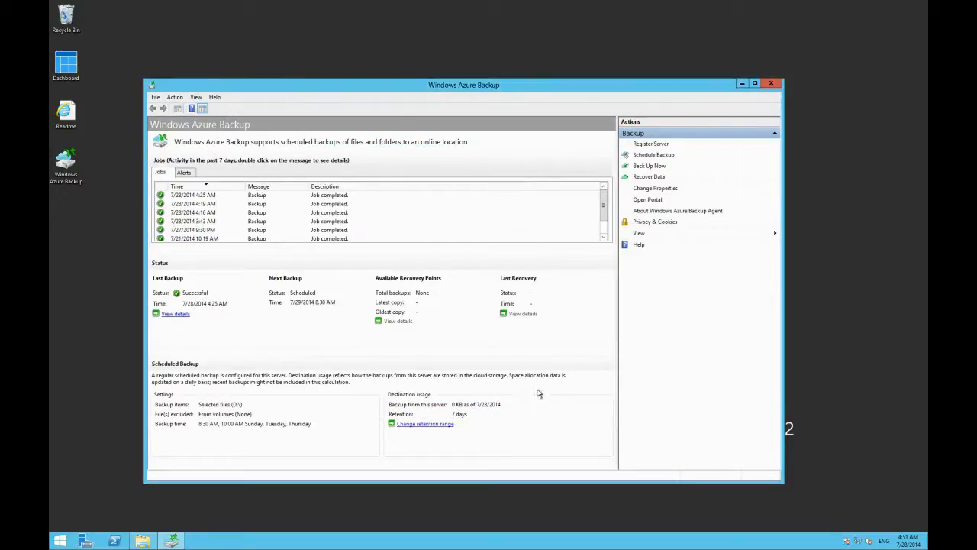
# - Run an immediate backup of D:\ServerFolders\CRM Database with the existing settings and close the wizard when it completes
pyautogui.click(651, 166)
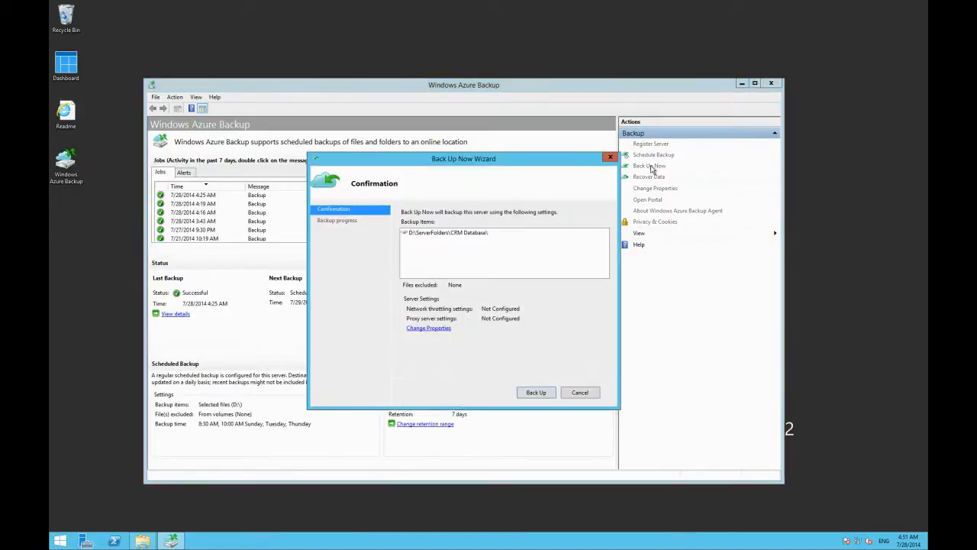
pyautogui.click(539, 393)
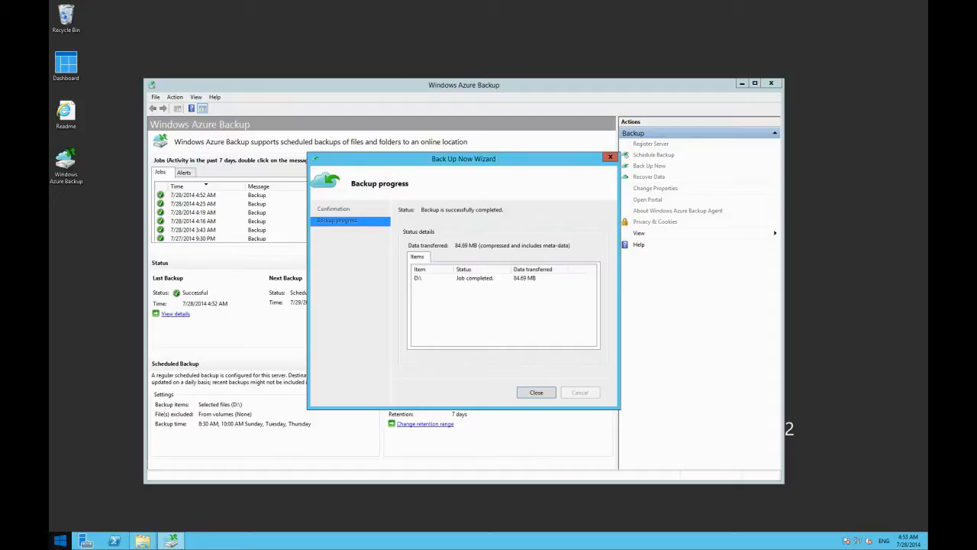
pyautogui.click(536, 393)
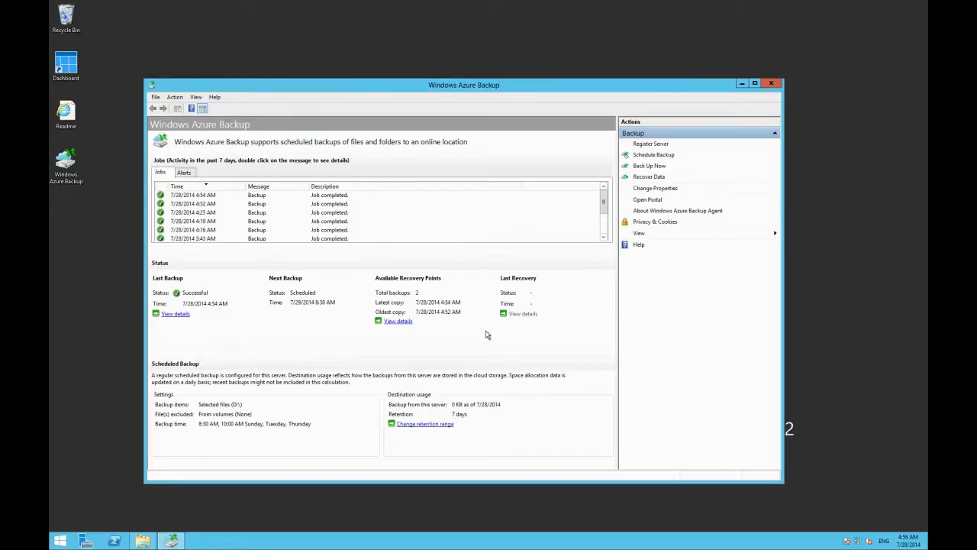
# - Paste the copied install application into the D:\ServerFolders\CRM Database folder in File Explorer
pyautogui.click(142, 541)
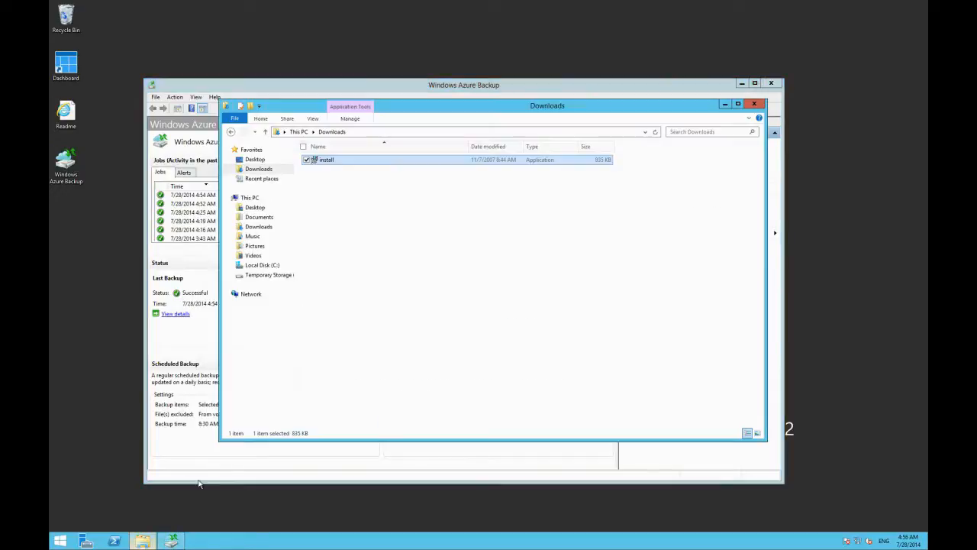
pyautogui.click(262, 276)
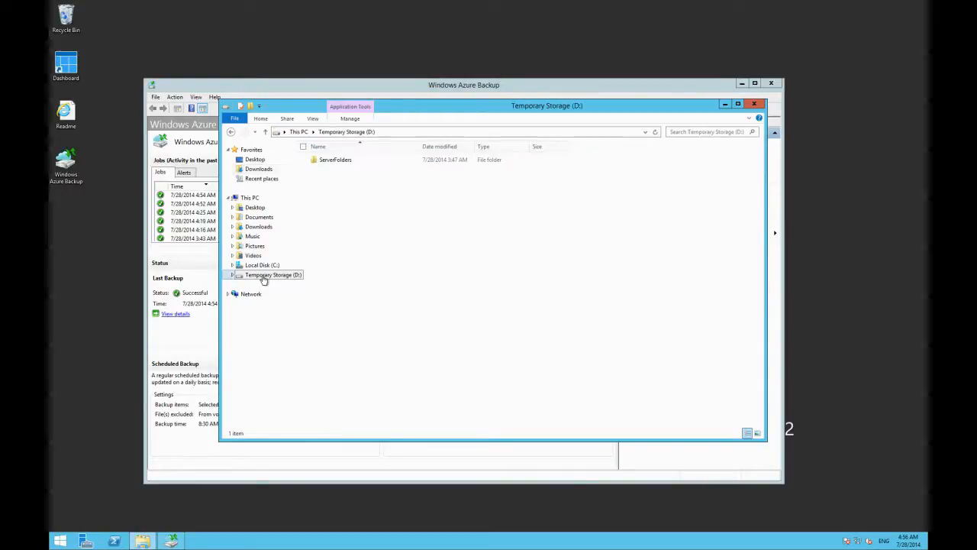
pyautogui.doubleClick(328, 159)
pyautogui.doubleClick(332, 161)
pyautogui.rightClick(262, 198)
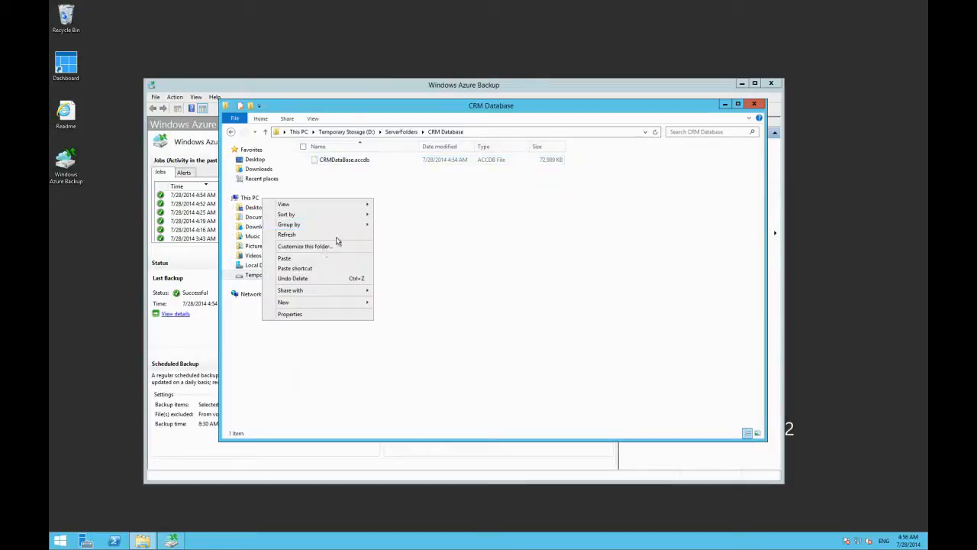
pyautogui.click(313, 259)
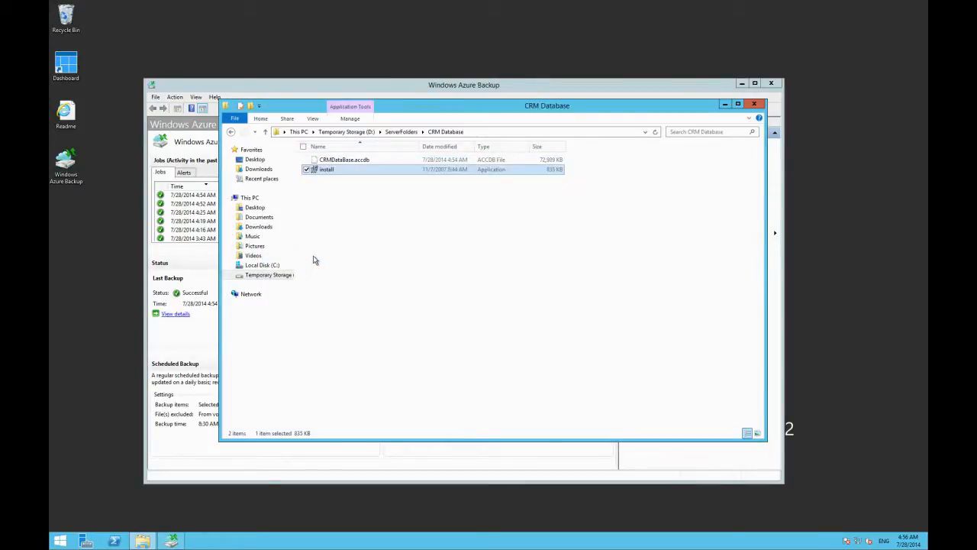
pyautogui.click(725, 104)
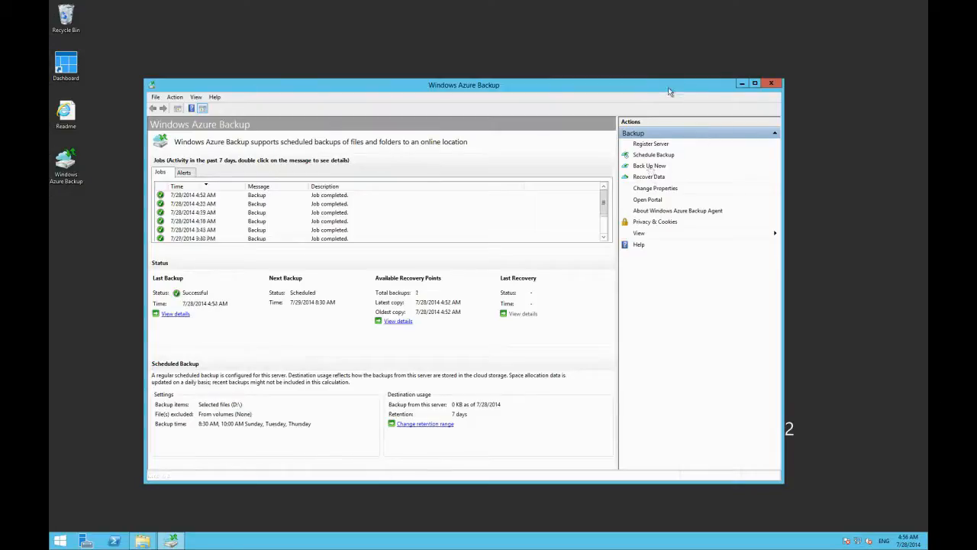
# - View the job details of the last backup to check how much data was transferred
pyautogui.click(172, 315)
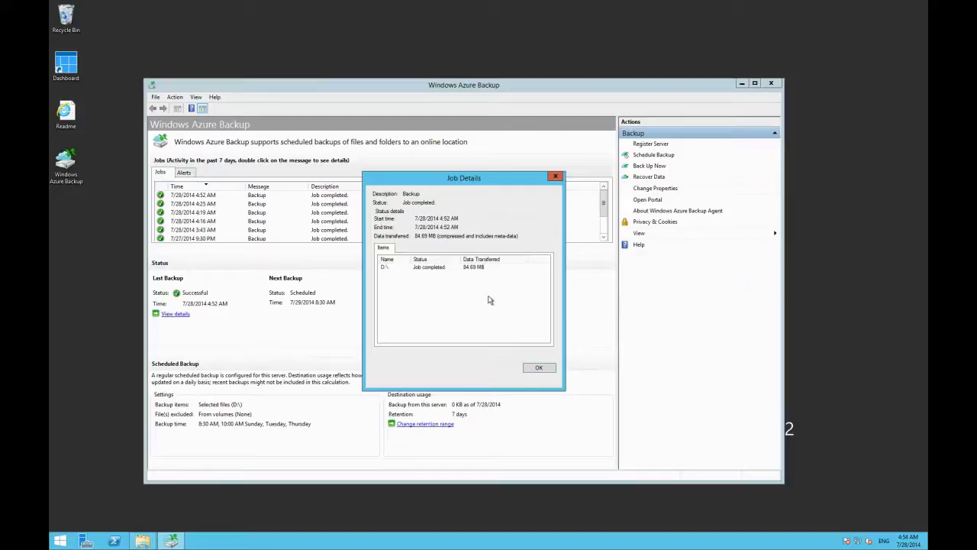
pyautogui.click(538, 369)
# - Back up the changed CRM Database folder immediately and review the job details of that new backup
pyautogui.click(649, 166)
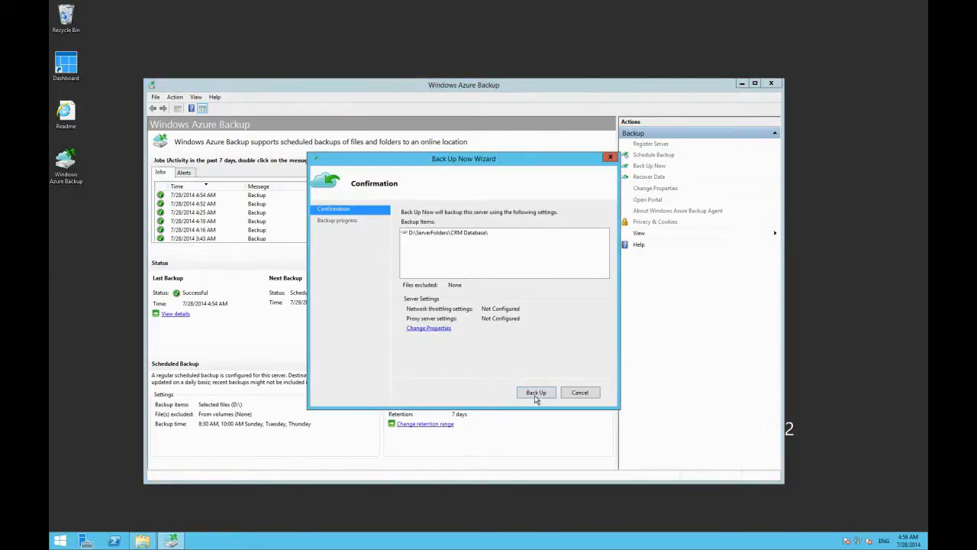
pyautogui.click(535, 393)
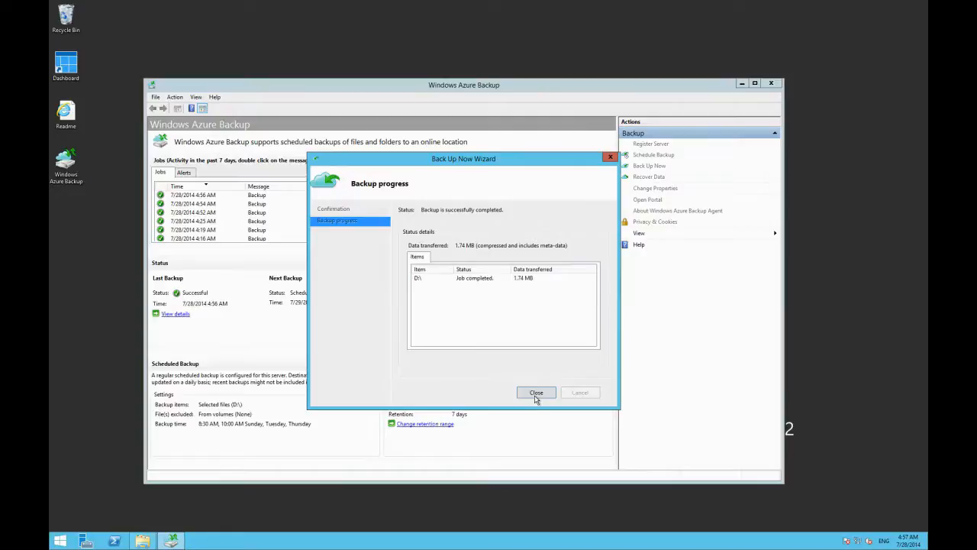
pyautogui.click(536, 392)
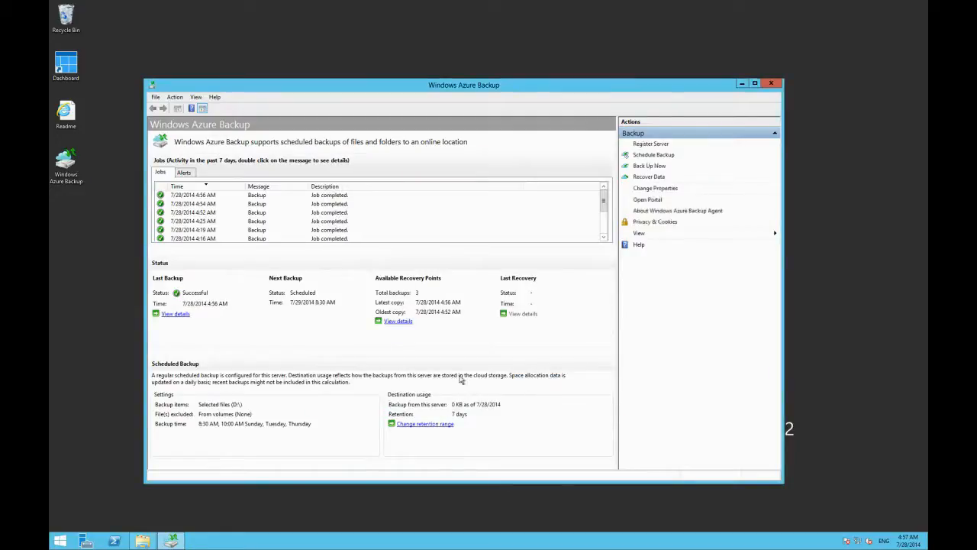
pyautogui.click(167, 314)
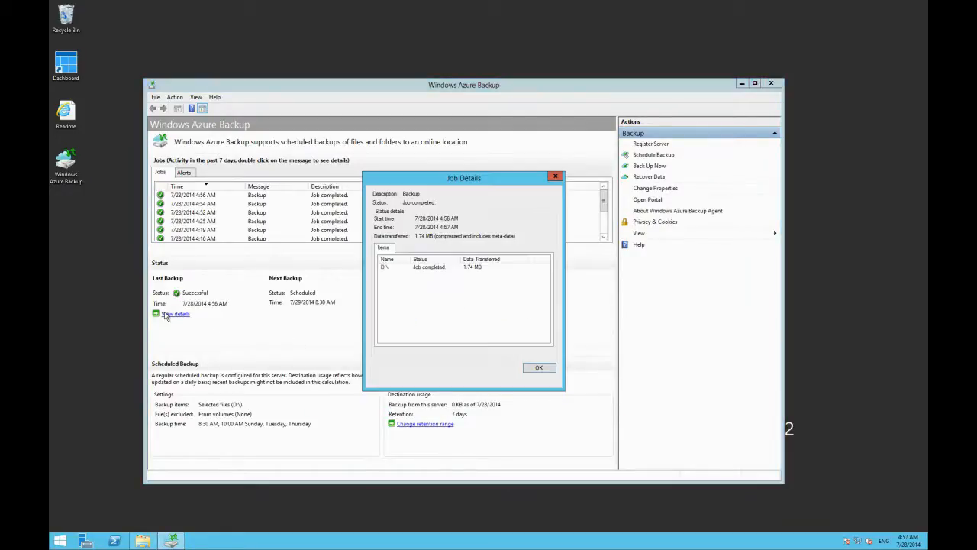
pyautogui.click(540, 368)
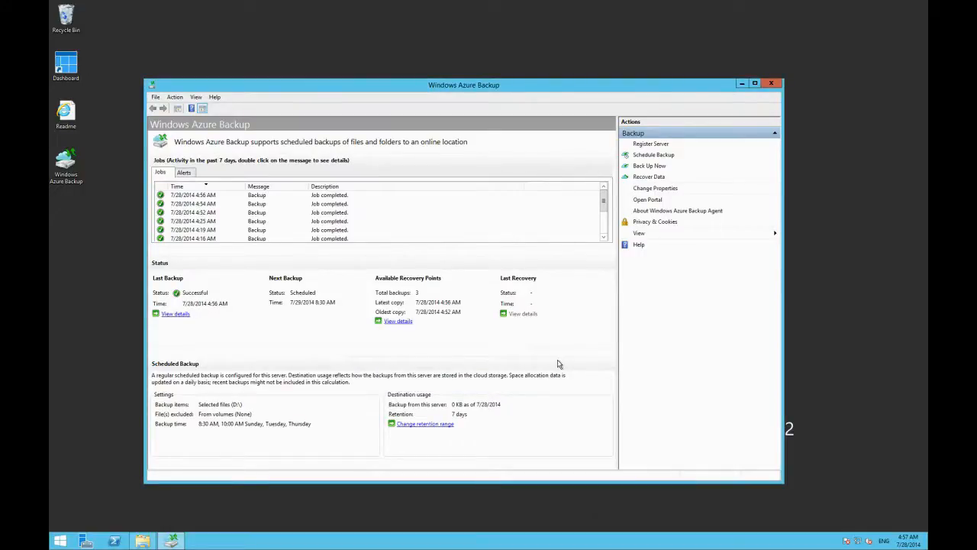
# - Delete the CRMDataBase.accdb file from the D:\ServerFolders\CRM Database folder and return to Windows Azure Backup
pyautogui.click(142, 541)
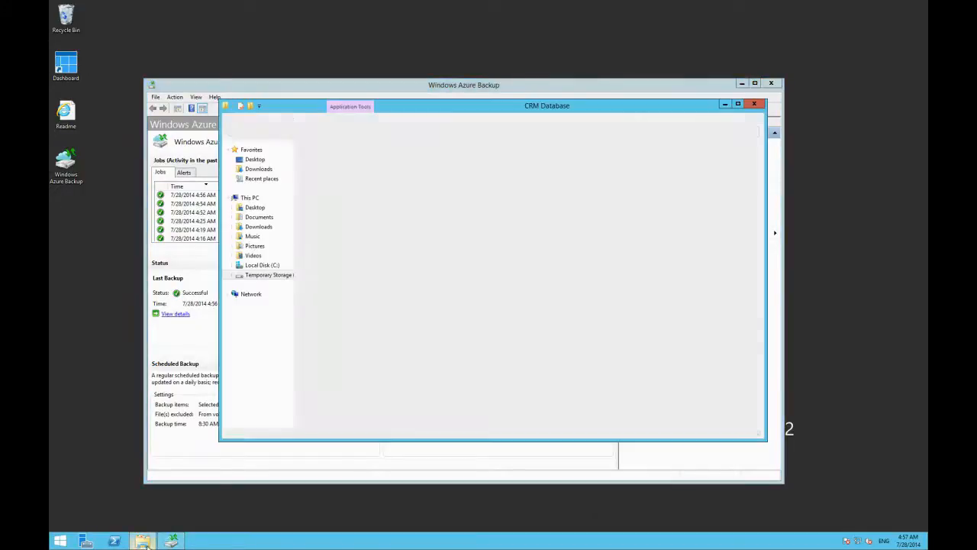
pyautogui.click(353, 161)
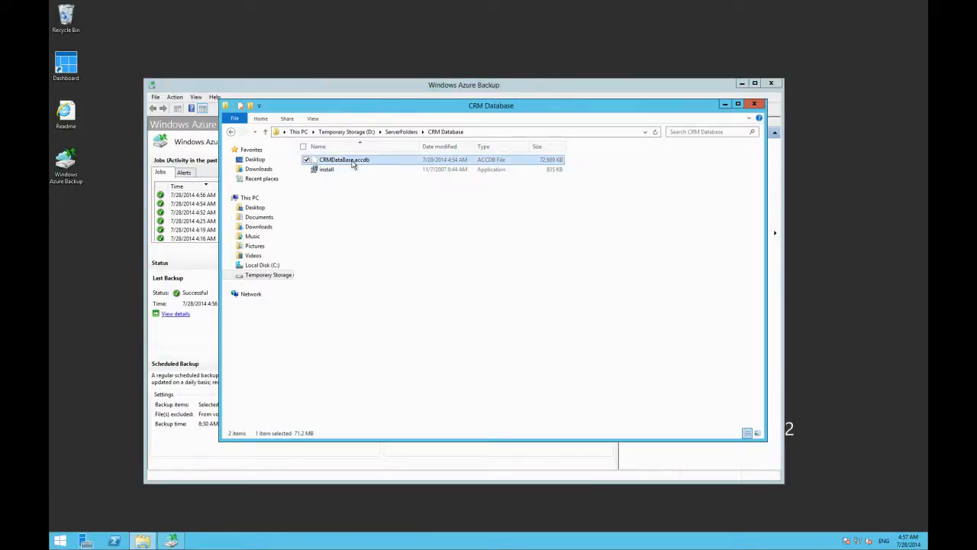
pyautogui.rightClick(353, 164)
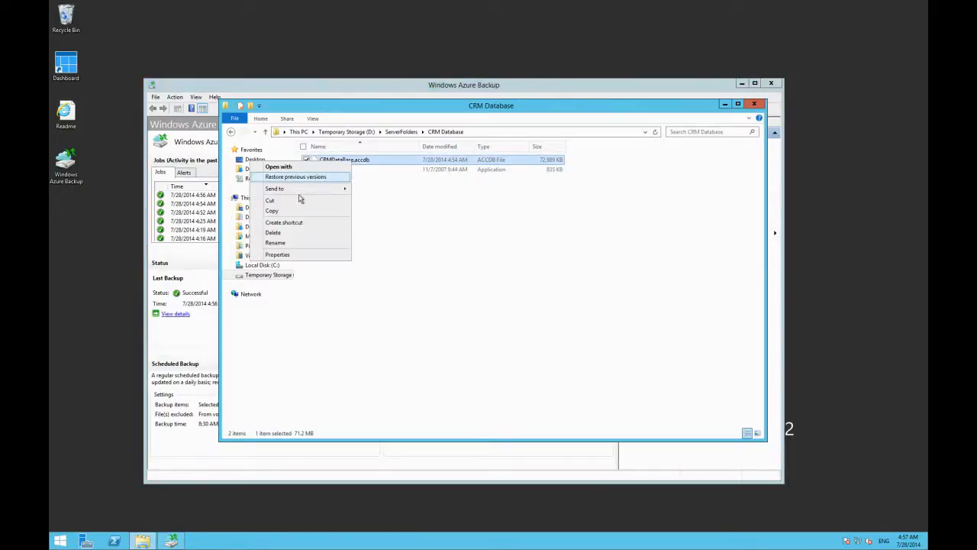
pyautogui.click(273, 234)
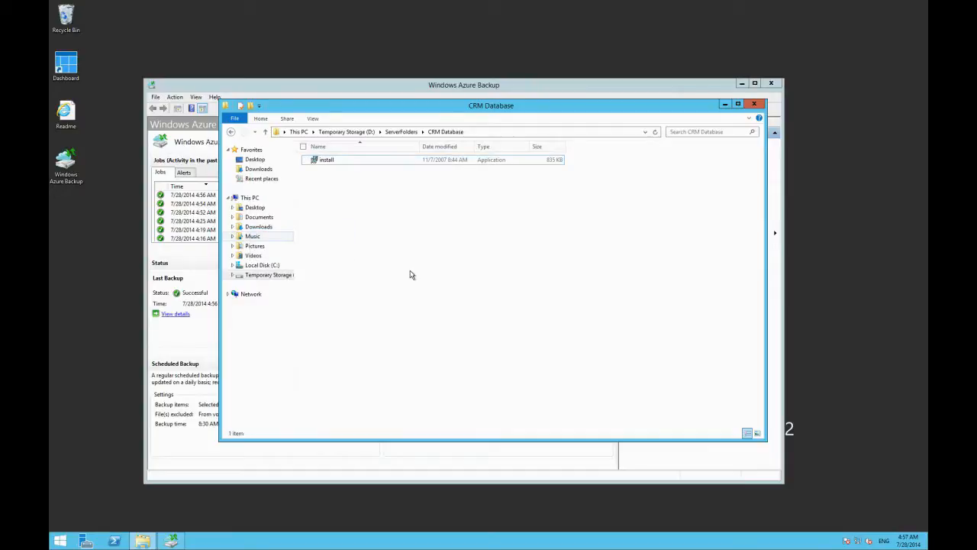
pyautogui.click(726, 105)
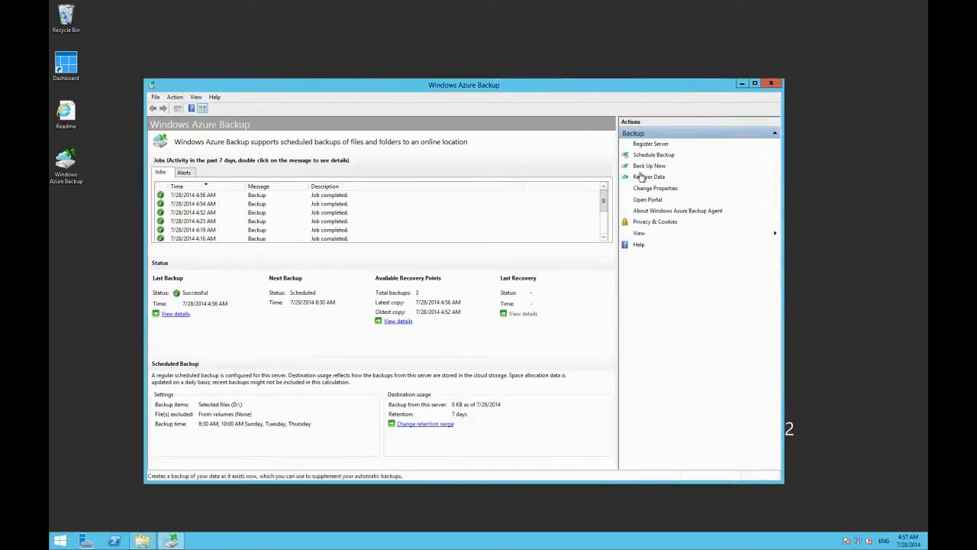
# - Start a data recovery for this server from volume D:\, using the 4:52 AM backup of 7/28/2014
pyautogui.click(648, 177)
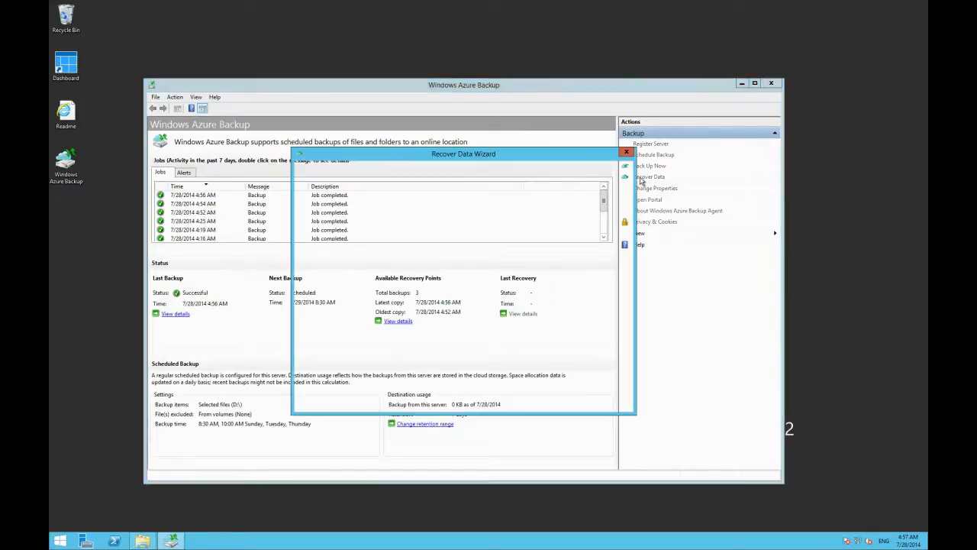
pyautogui.click(508, 398)
pyautogui.click(508, 398)
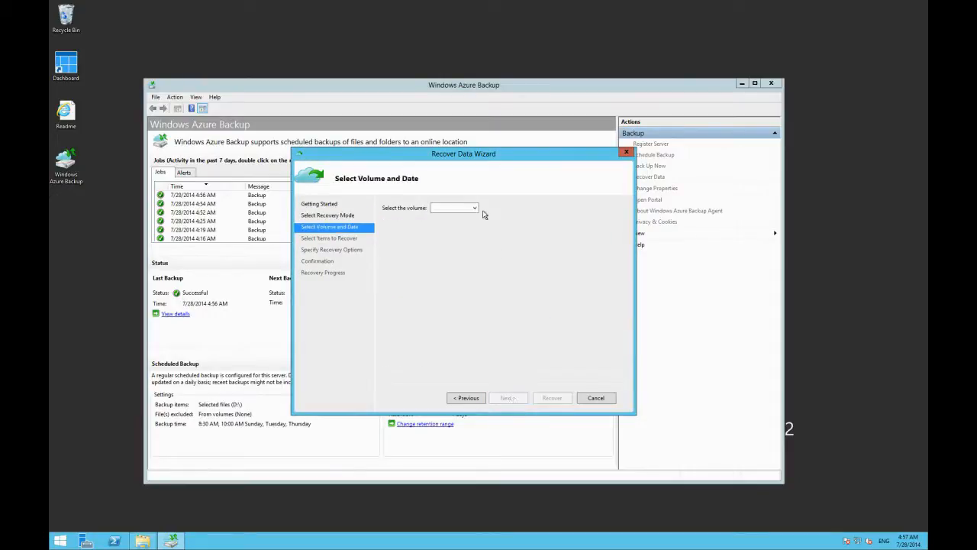
pyautogui.click(474, 208)
pyautogui.click(454, 214)
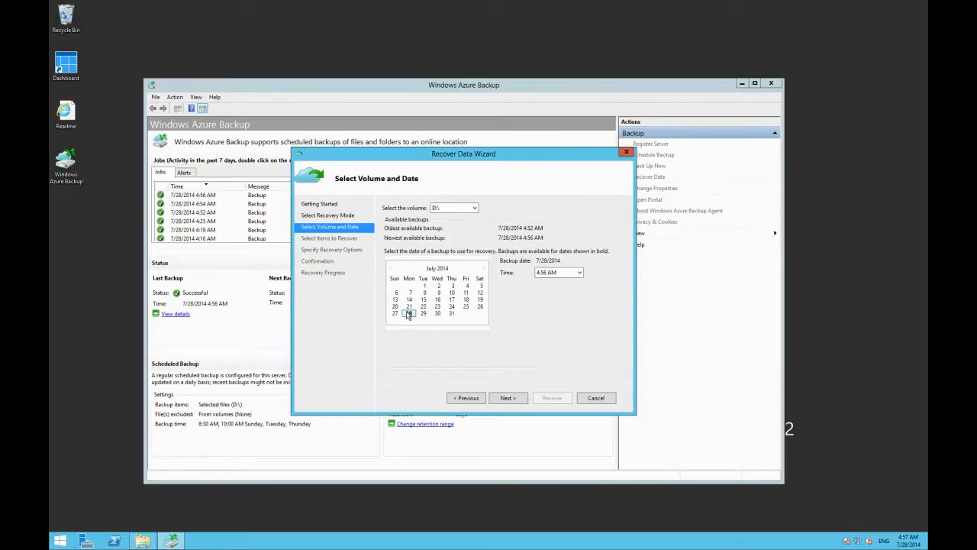
pyautogui.click(579, 274)
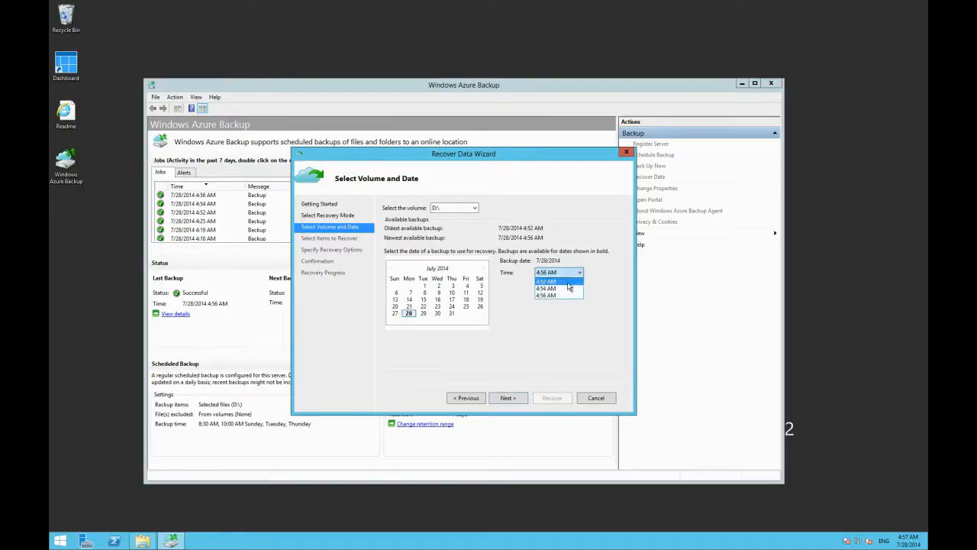
pyautogui.click(567, 282)
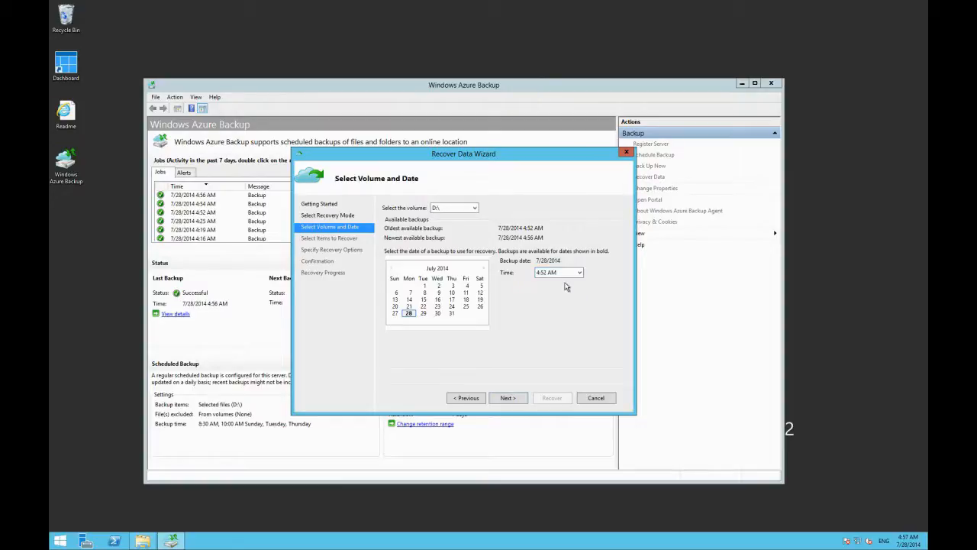
pyautogui.click(507, 398)
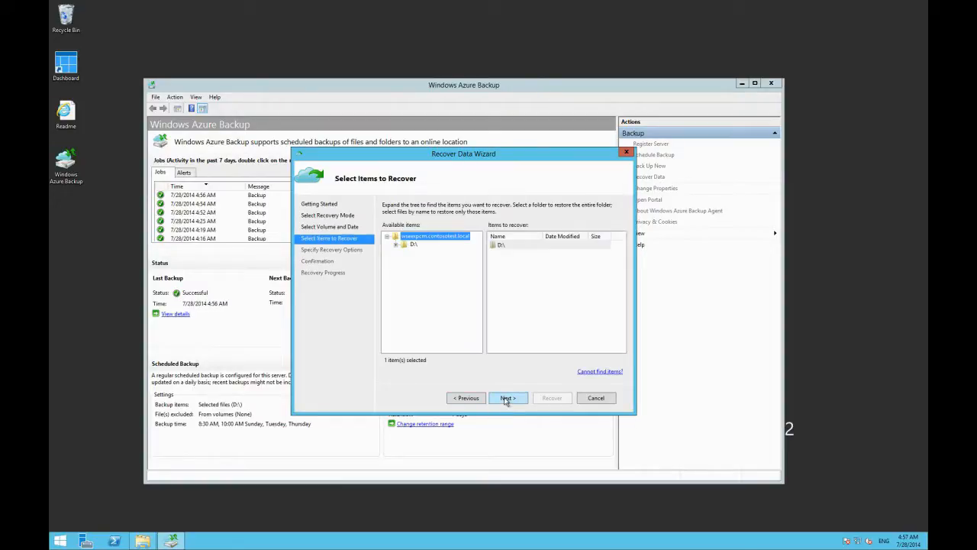
# - Choose the CRMDataBase.accdb file in D:\ServerFolders\CRM Database as the item to recover
pyautogui.click(396, 244)
pyautogui.click(420, 253)
pyautogui.click(405, 253)
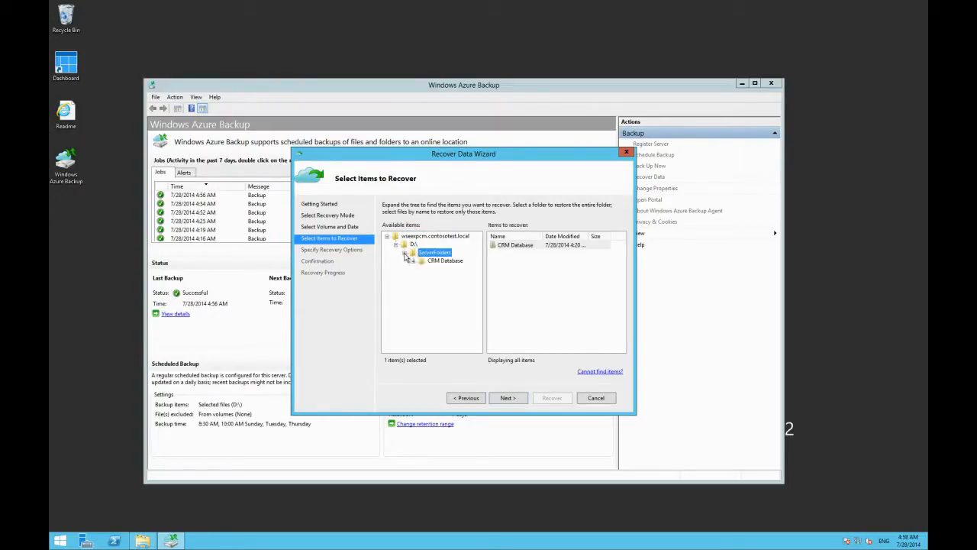
pyautogui.click(426, 262)
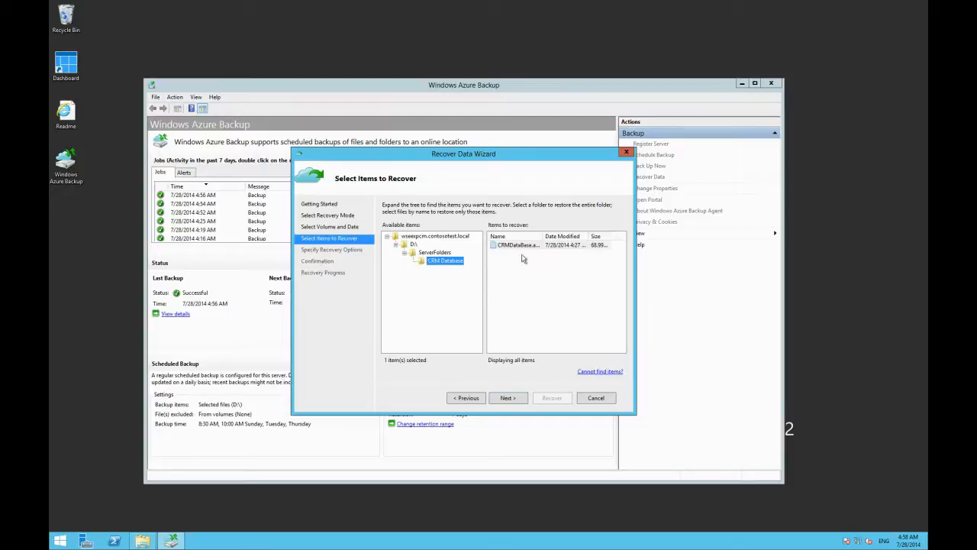
pyautogui.click(516, 246)
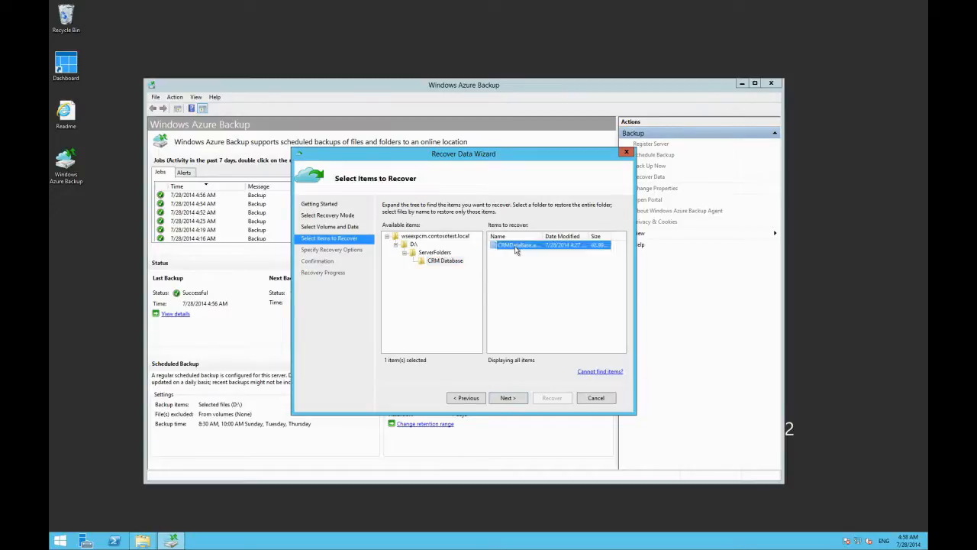
pyautogui.click(508, 397)
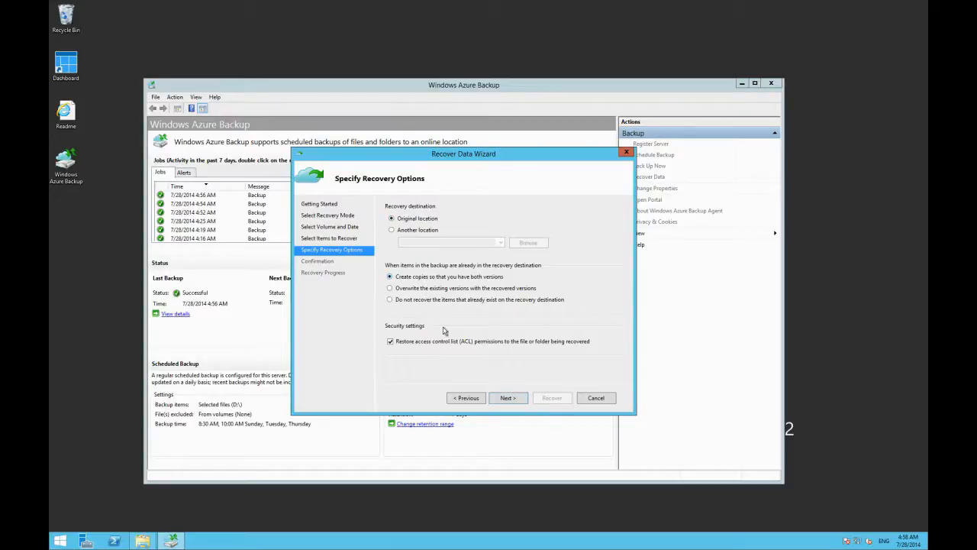
# - Recover the file to its original location, creating copies and restoring ACL permissions, and check the CRM Database folder in File Explorer
pyautogui.click(501, 400)
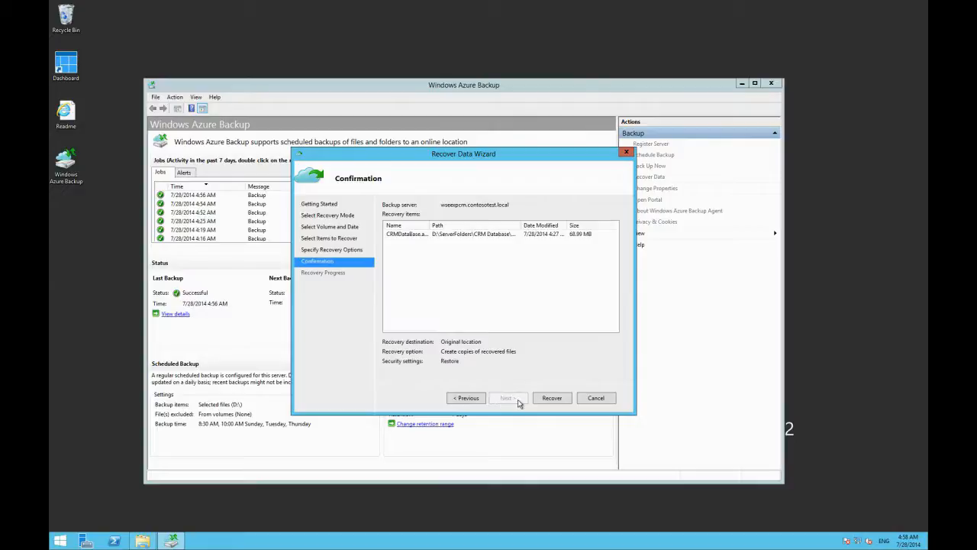
pyautogui.click(561, 400)
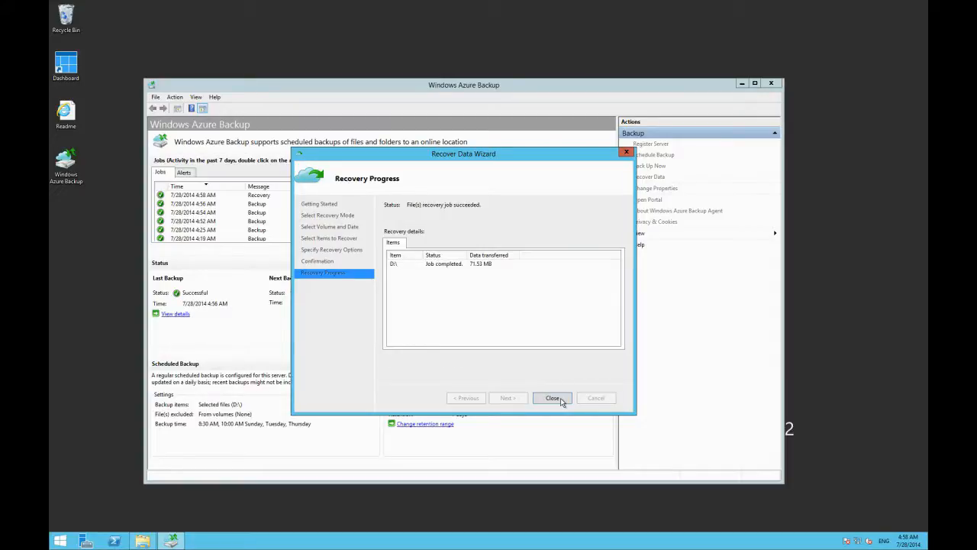
pyautogui.click(553, 397)
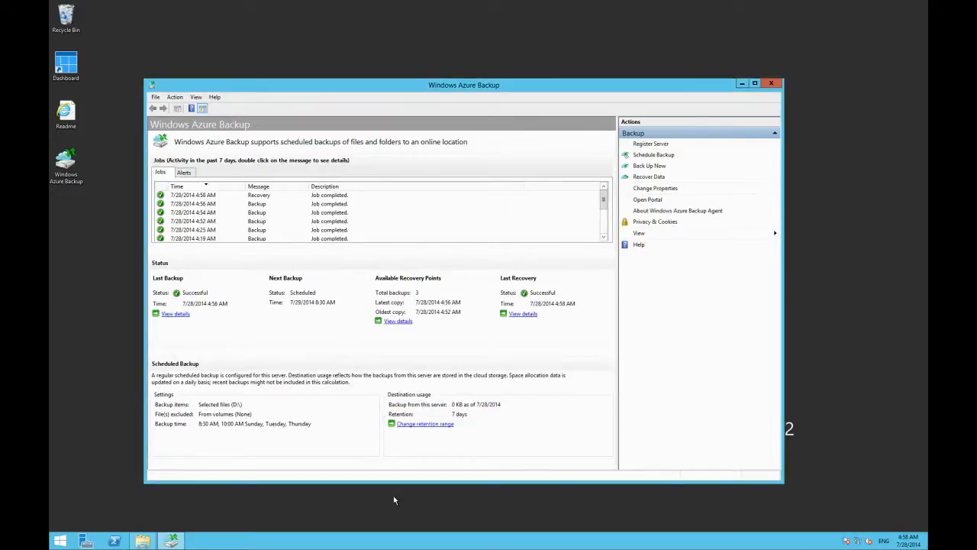
pyautogui.click(142, 541)
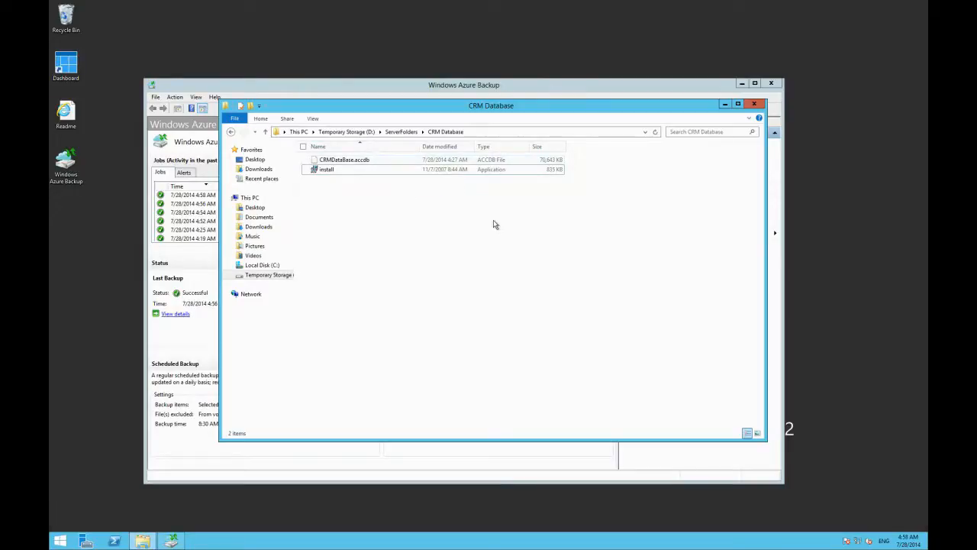
pyautogui.click(756, 105)
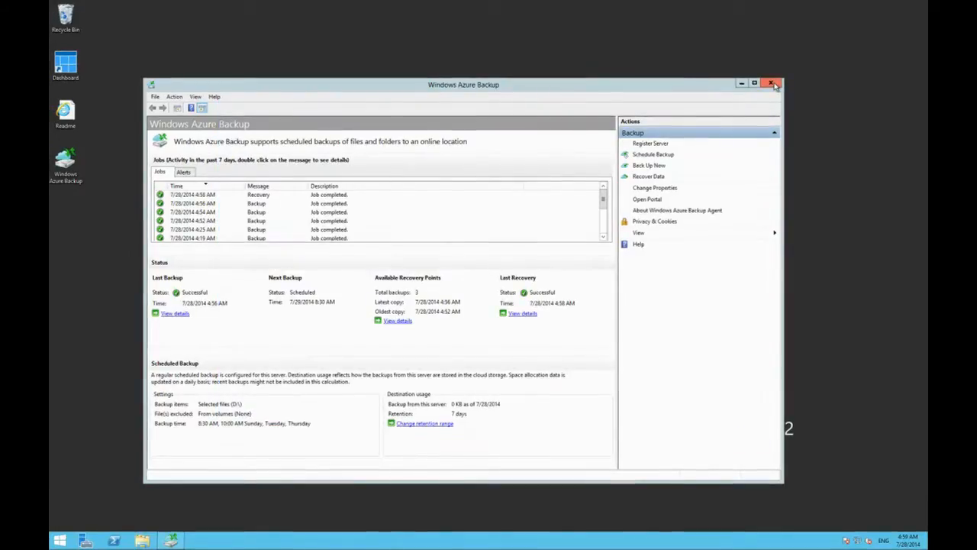